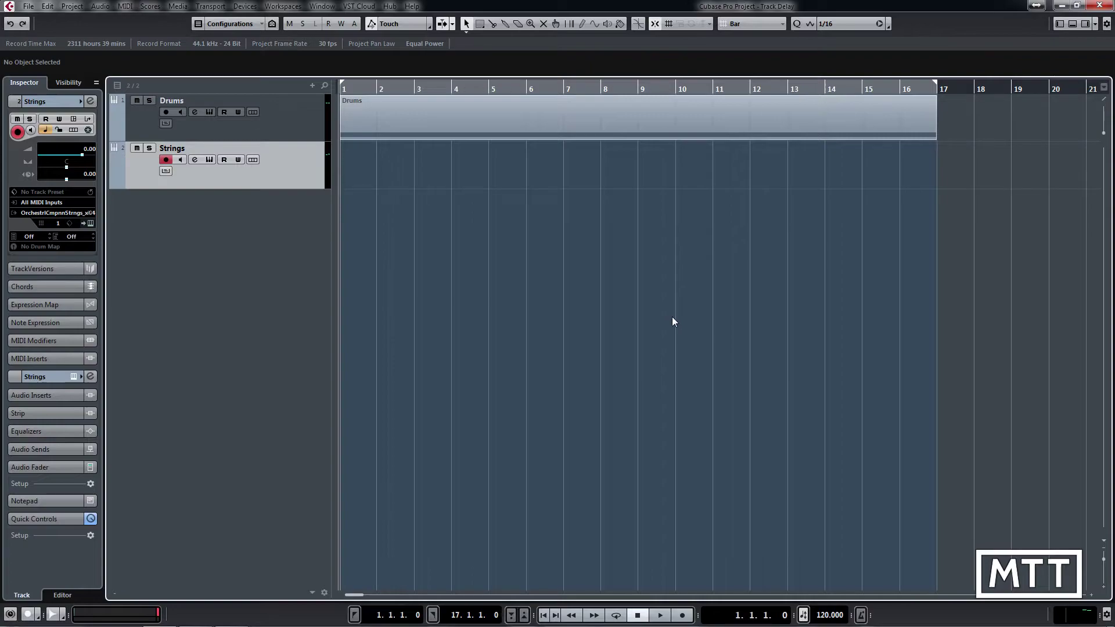
- Record a chord part on the Strings track from bar 1 to about bar 11 and open it for note editing
{"action": "key", "text": "KP_Multiply"}
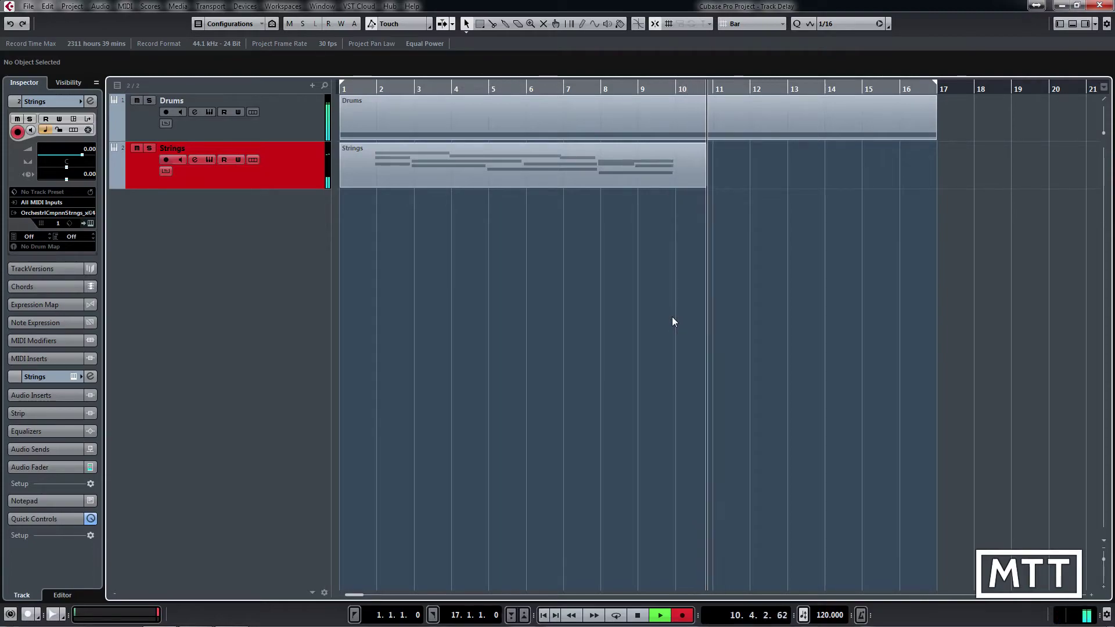
{"action": "key", "text": "space"}
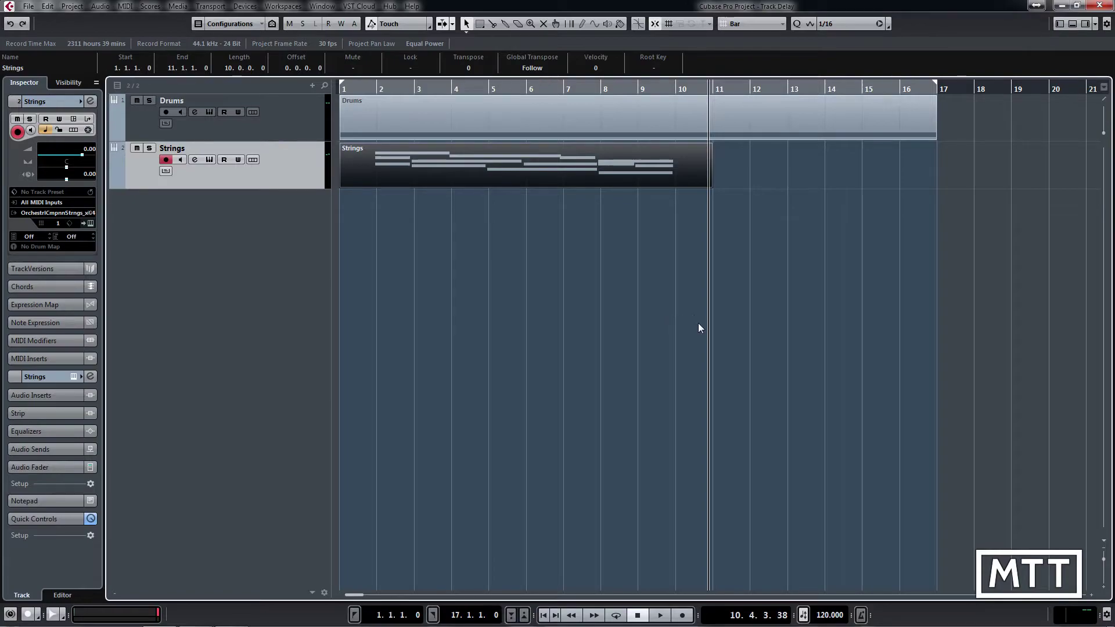
{"action": "double_click", "coordinate": [598, 175]}
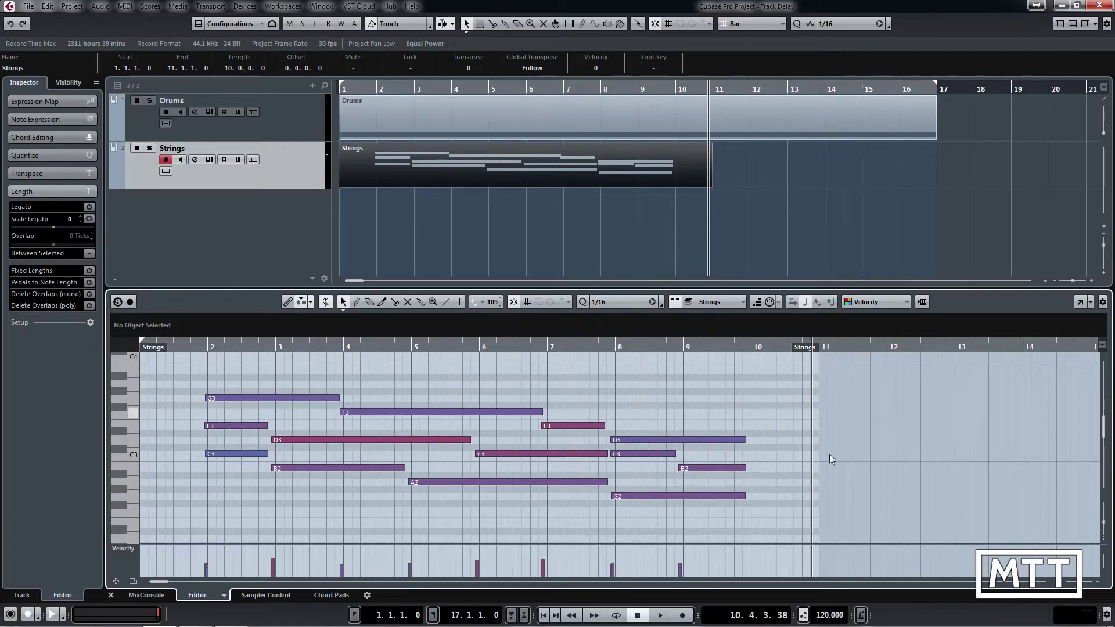
- Draw a trial E3 note at bar 10, shift it one sixteenth earlier, and delete it
{"action": "right_click", "coordinate": [760, 429]}
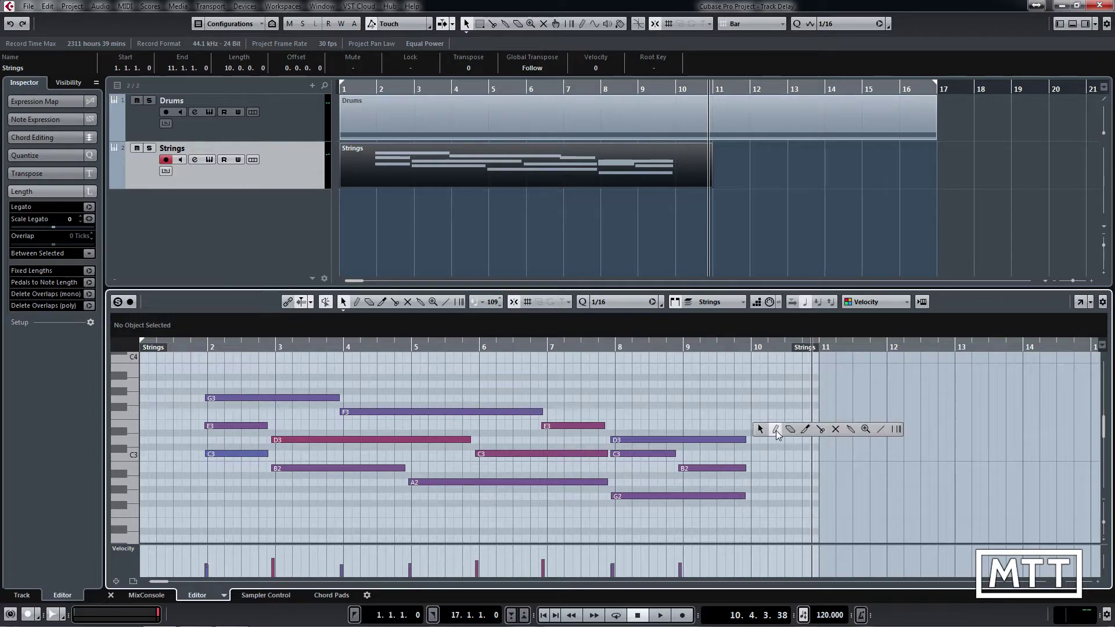
{"action": "left_click", "coordinate": [776, 430]}
{"action": "left_click_drag", "start_coordinate": [752, 426], "coordinate": [807, 426]}
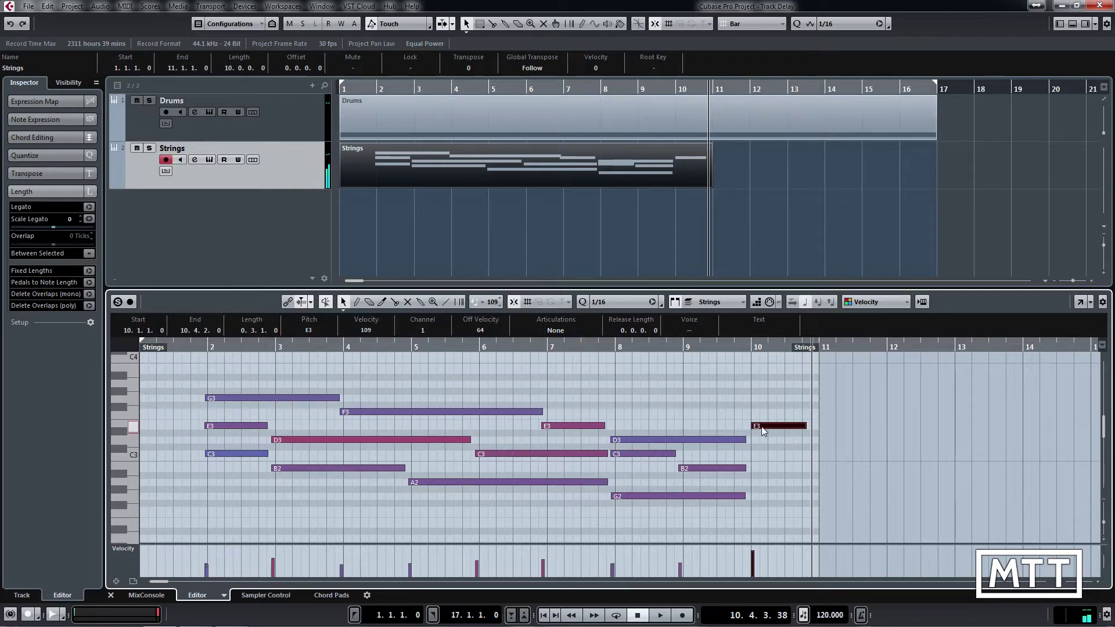
{"action": "left_click_drag", "start_coordinate": [762, 427], "coordinate": [757, 427]}
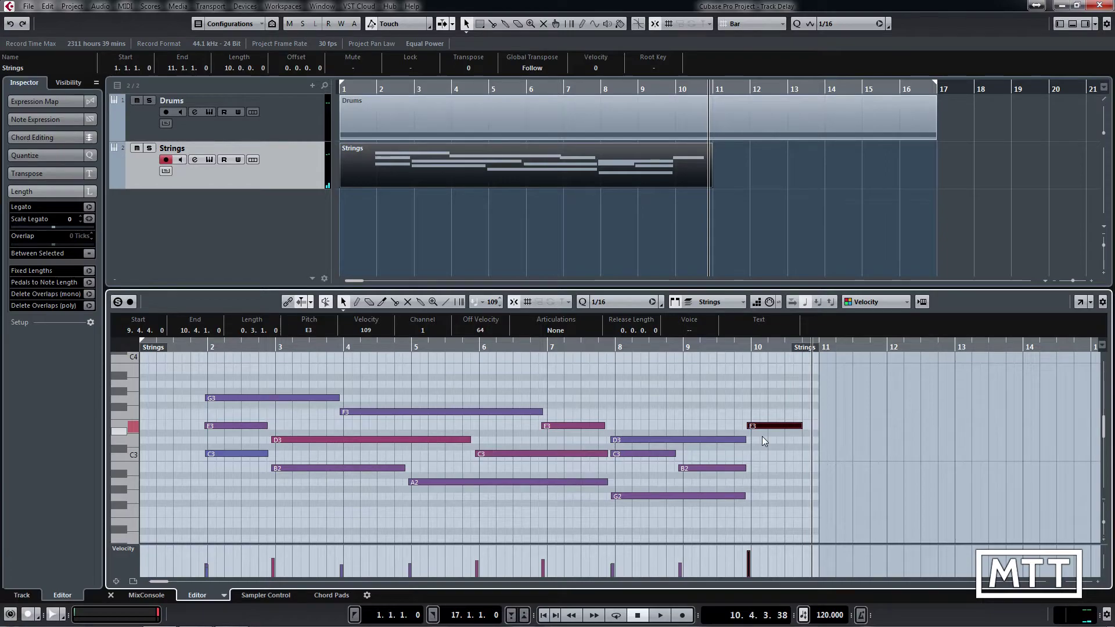
{"action": "key", "text": "Delete"}
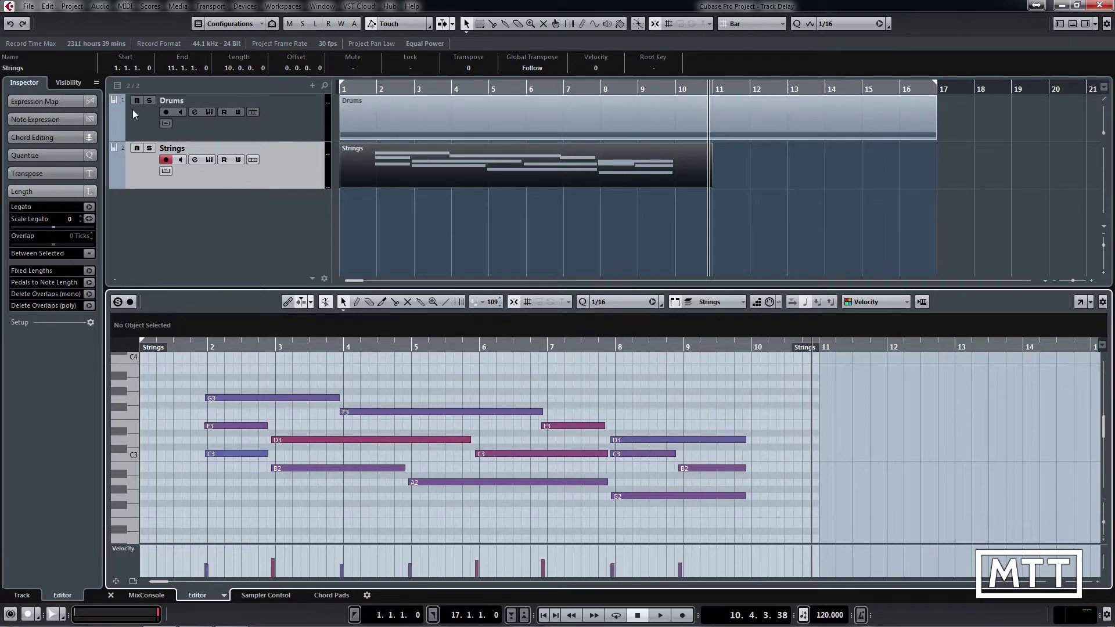
- Examine the Strings track's settings and the start timing of its recorded notes around bars 2 to 4
{"action": "left_click", "coordinate": [292, 158]}
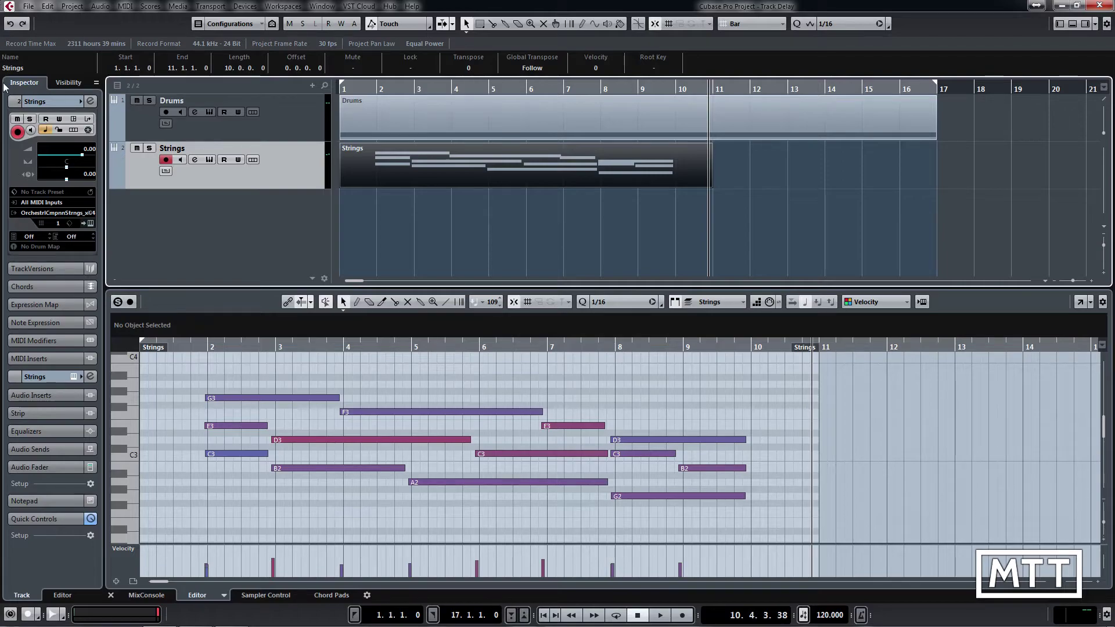
{"action": "left_click_drag", "start_coordinate": [203, 346], "coordinate": [228, 335]}
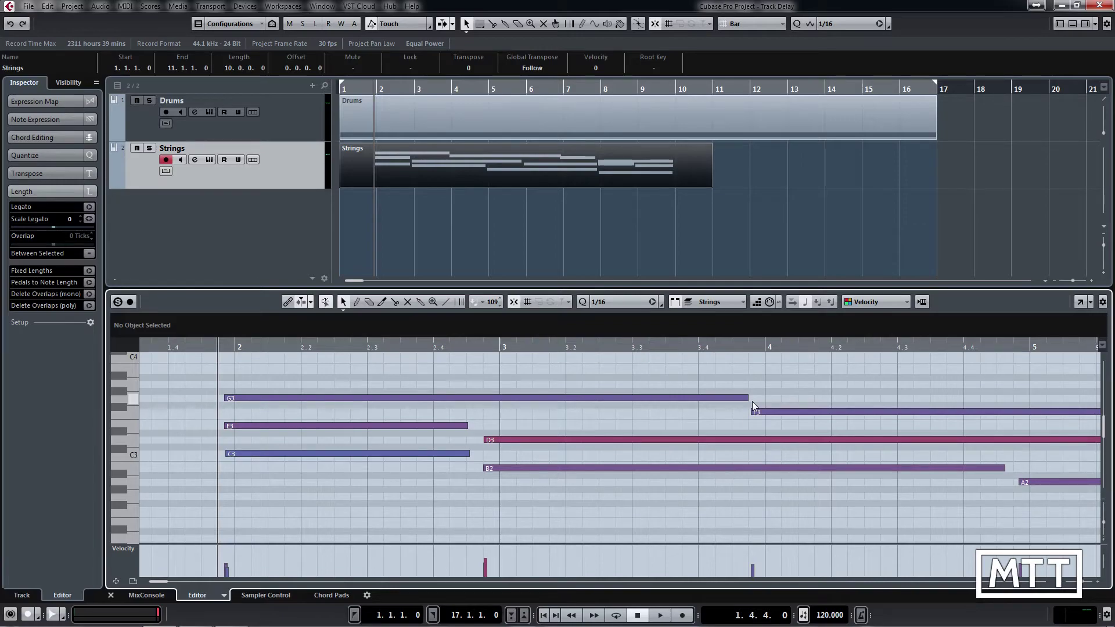
- Switch to Calculator, divide 60000 by 120 and the result by 16, and return to Cubase
{"action": "key", "text": "alt+Tab"}
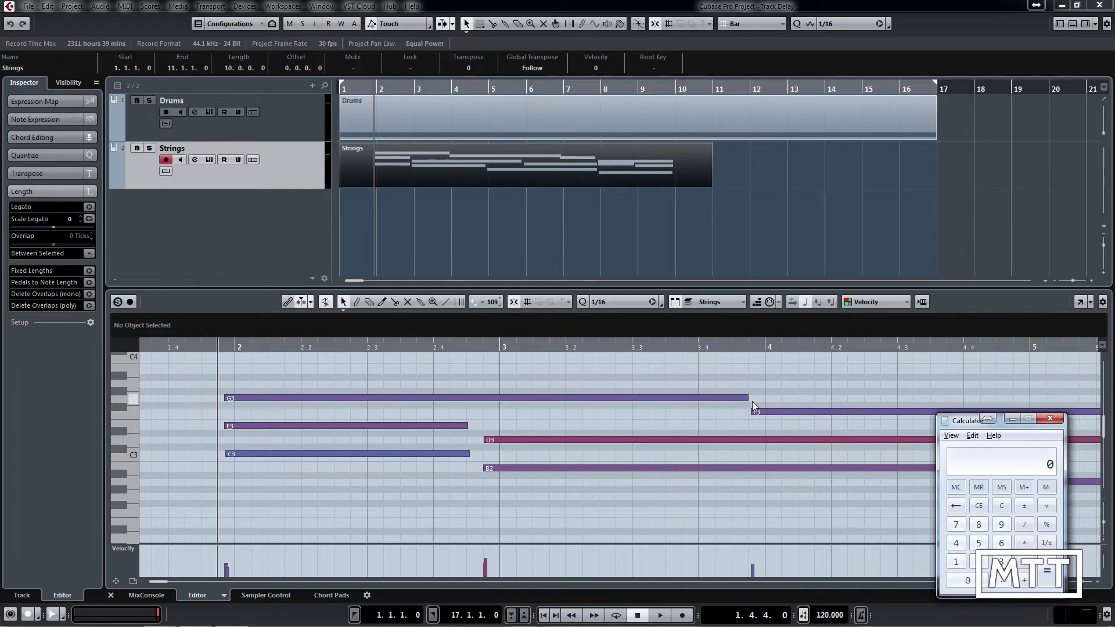
{"action": "type", "text": "60000"}
{"action": "key", "text": "slash"}
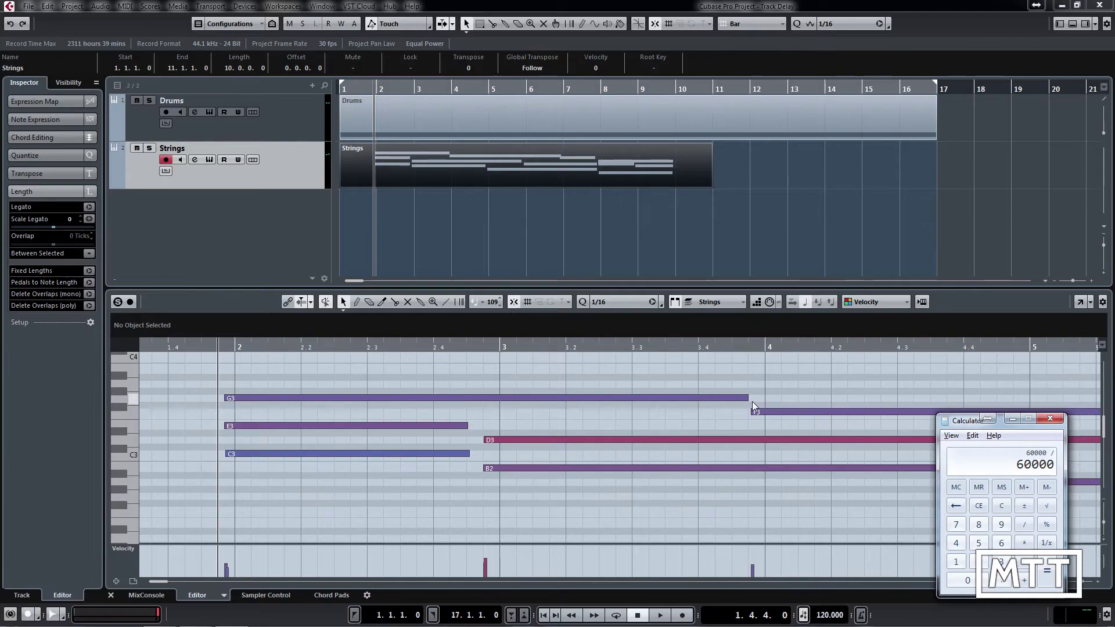
{"action": "type", "text": "120"}
{"action": "key", "text": "Return"}
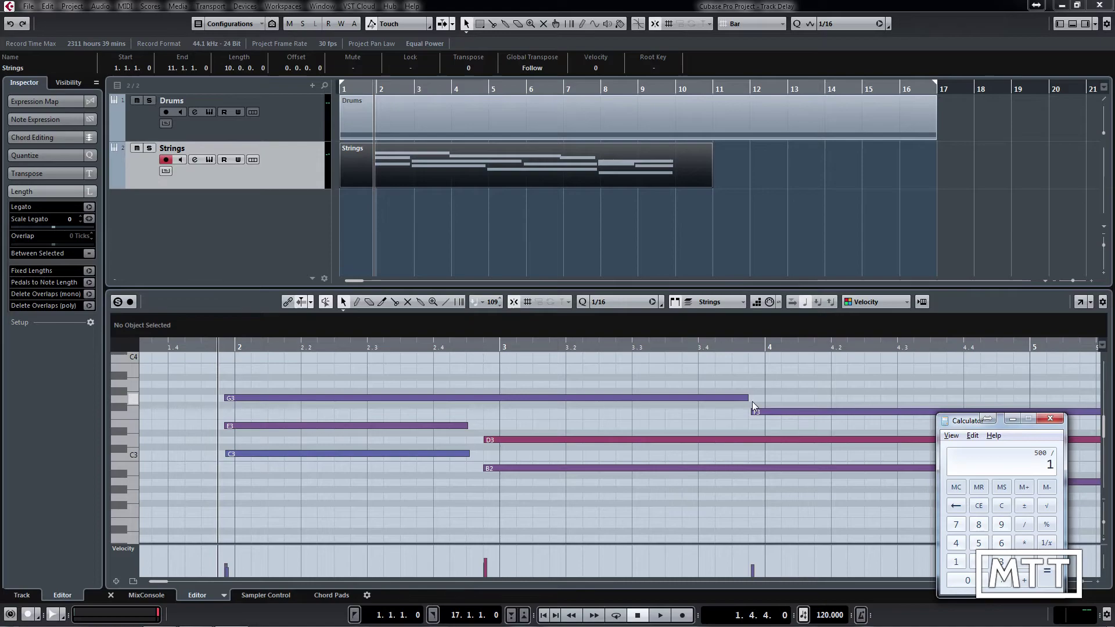
{"action": "key", "text": "Return"}
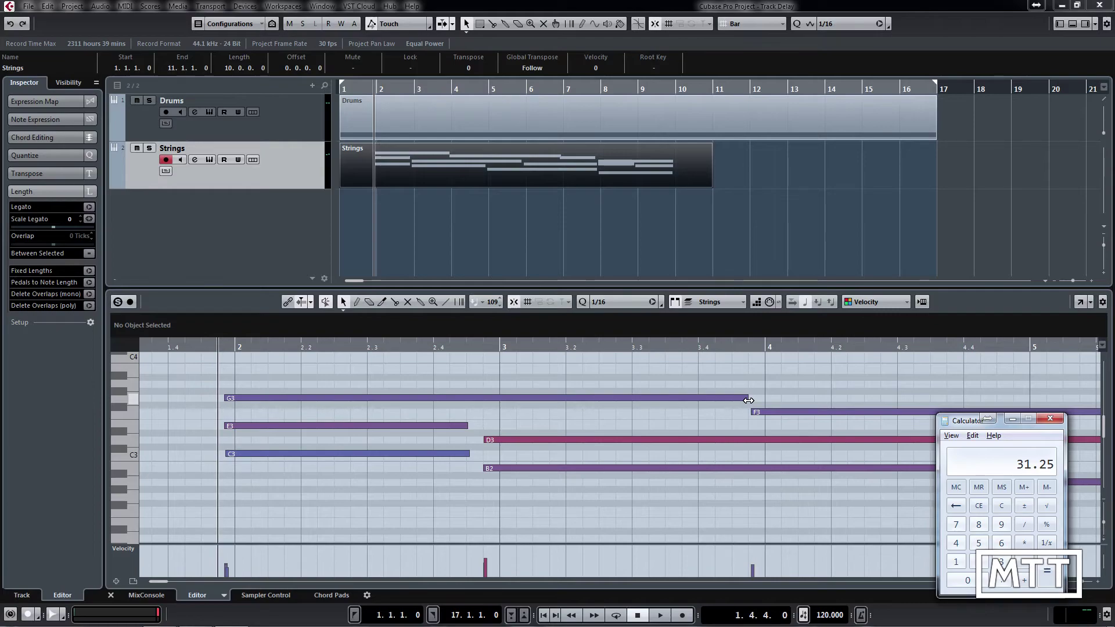
{"action": "left_click", "coordinate": [990, 295]}
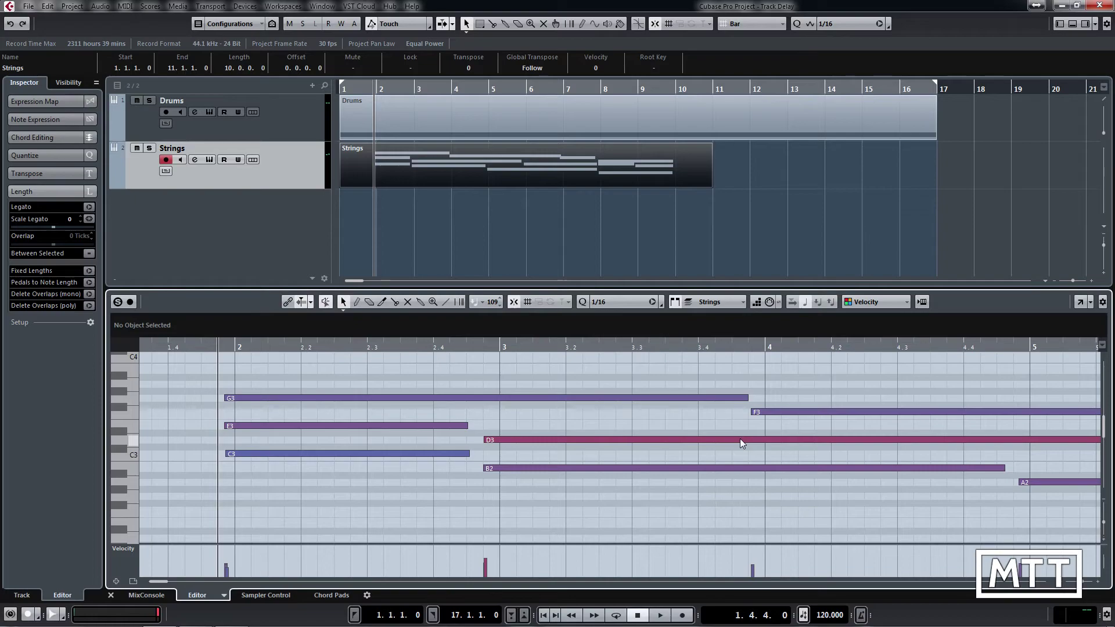
- Quantize both the starts and the ends of the Strings notes to a 1/4 grid
{"action": "key", "text": "g"}
{"action": "key", "text": "g"}
{"action": "key", "text": "g"}
{"action": "key", "text": "g"}
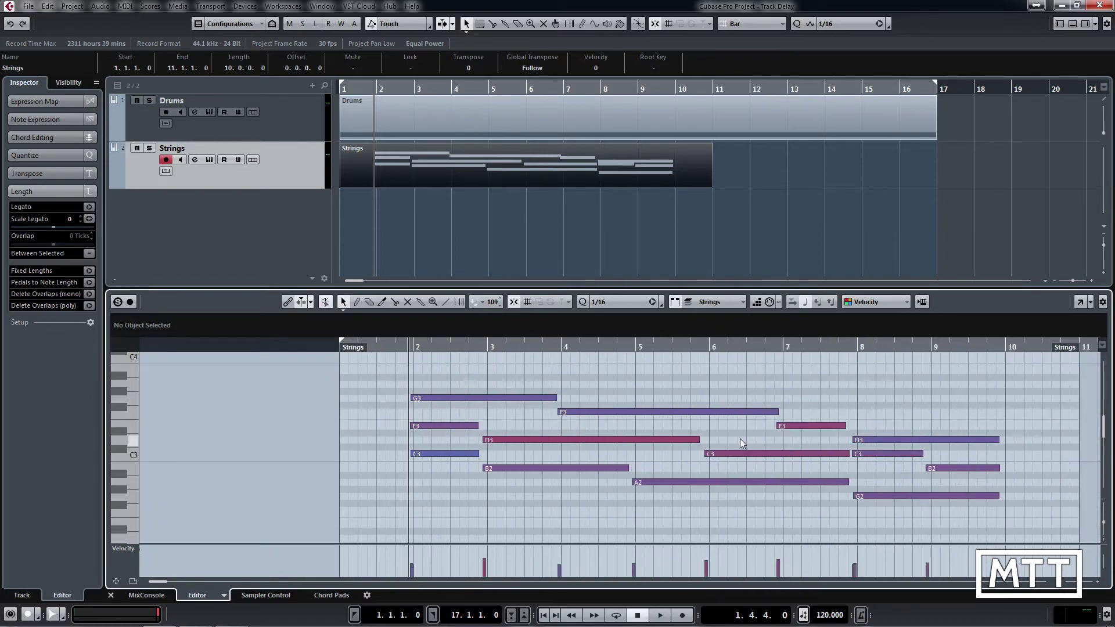
{"action": "key", "text": "g"}
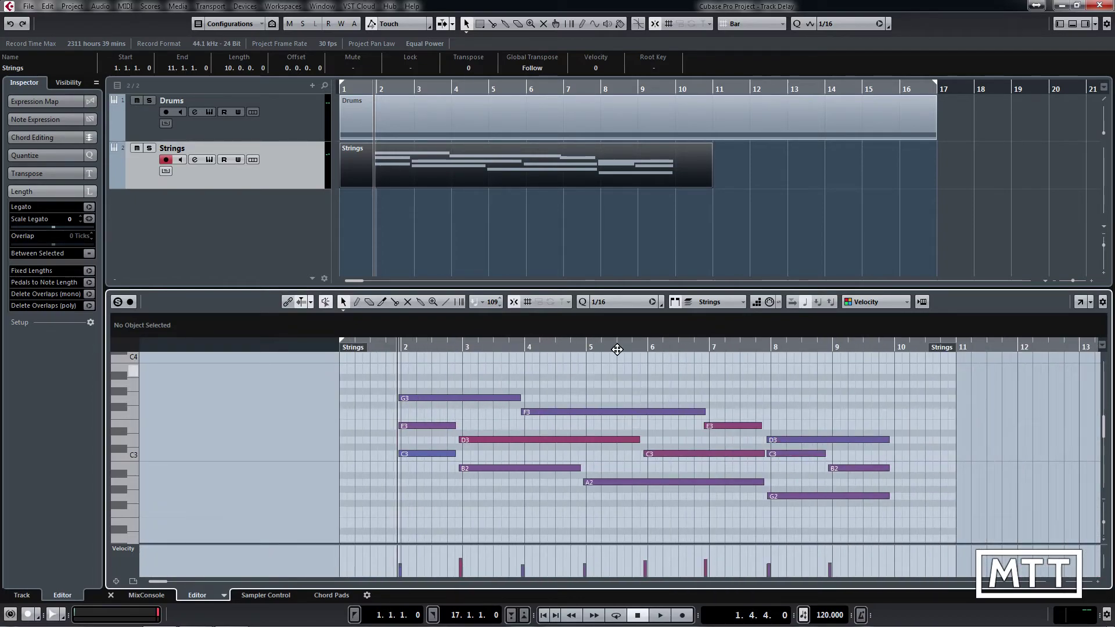
{"action": "left_click", "coordinate": [607, 300]}
{"action": "left_click", "coordinate": [617, 345]}
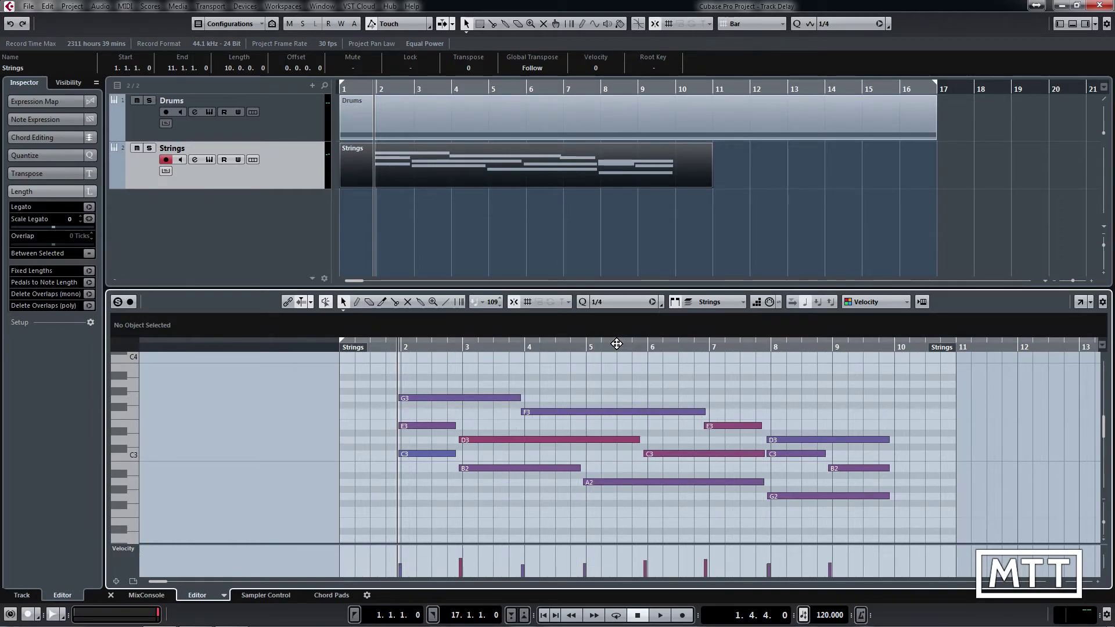
{"action": "key", "text": "q"}
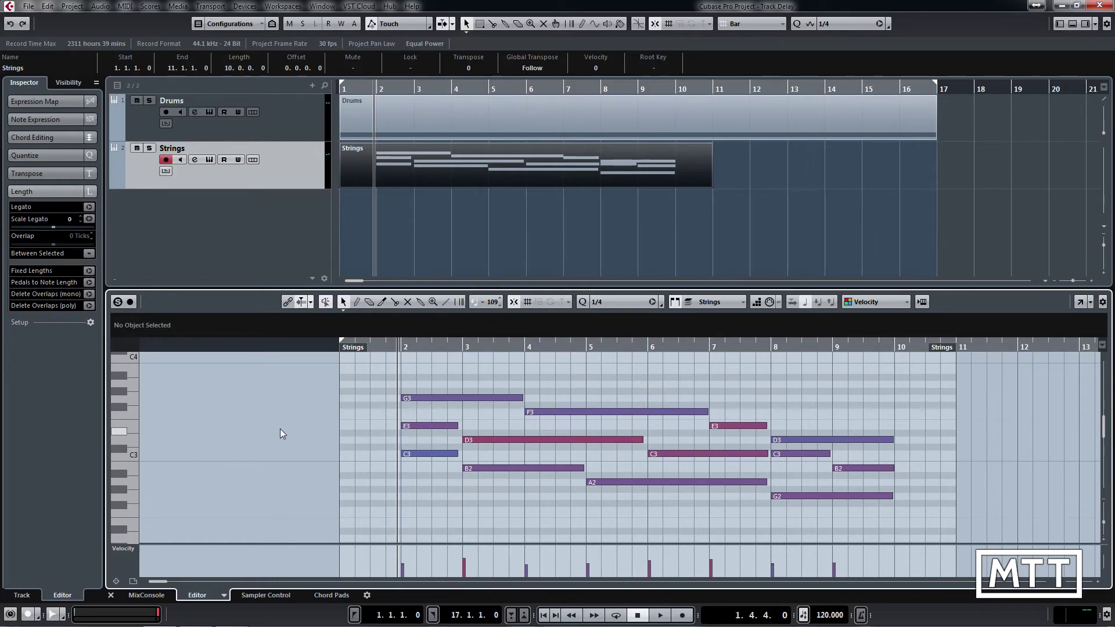
{"action": "left_click", "coordinate": [62, 155]}
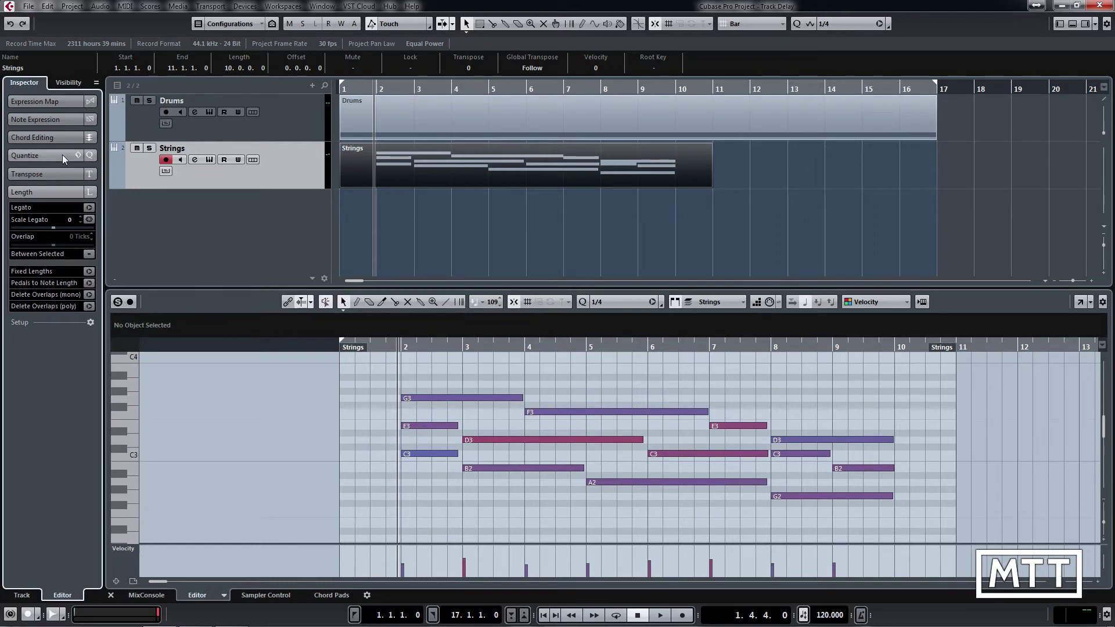
{"action": "left_click", "coordinate": [88, 322]}
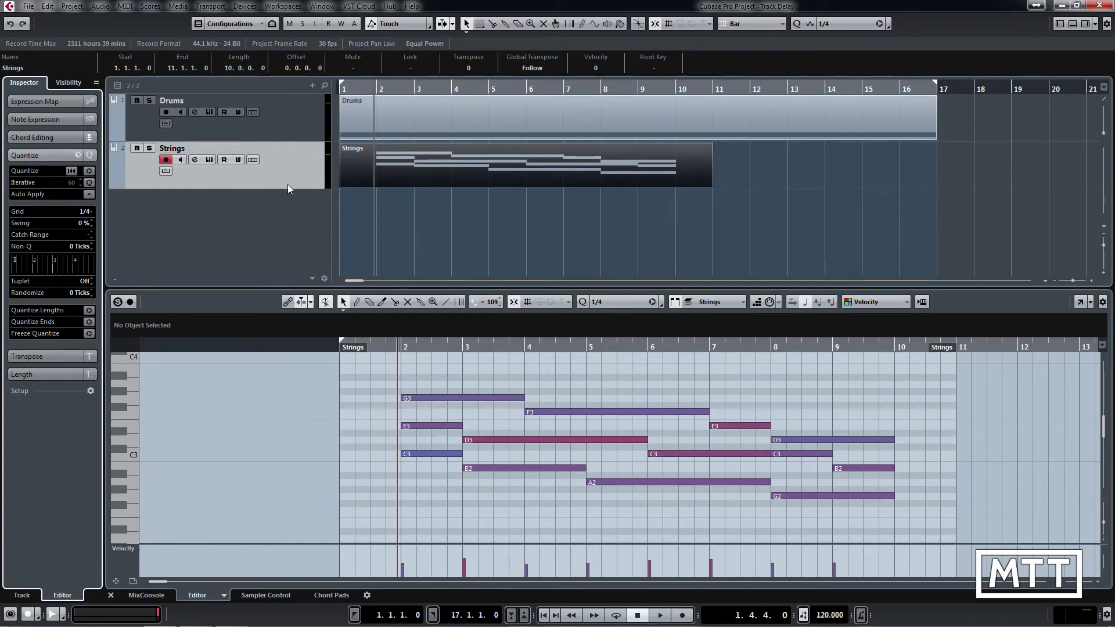
- Set the Strings track's delay to -31 ms
{"action": "left_click", "coordinate": [262, 173]}
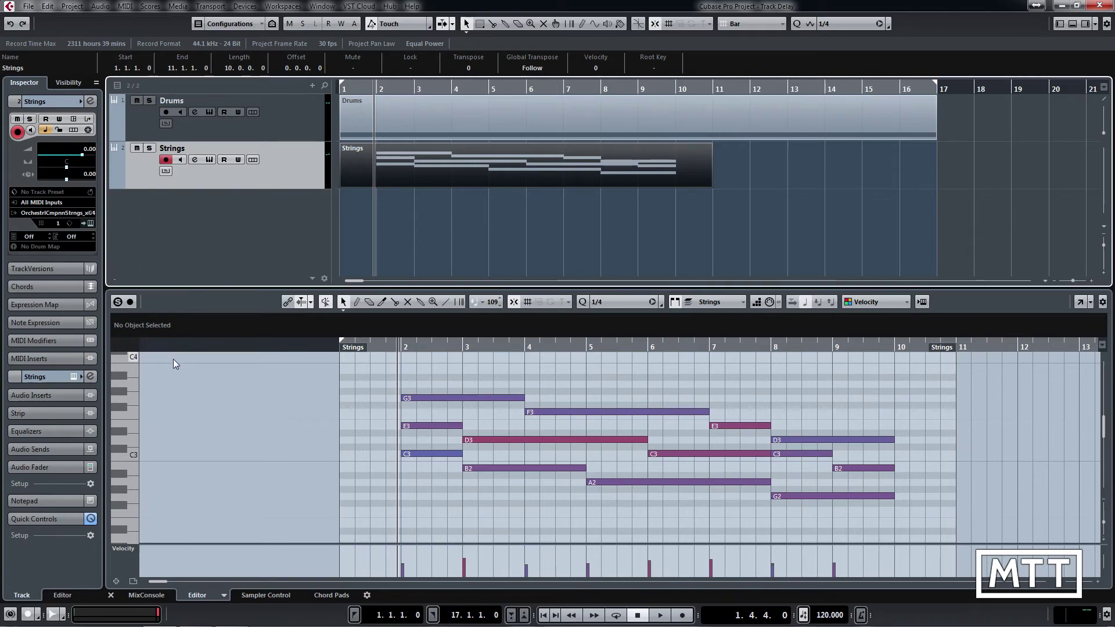
{"action": "double_click", "coordinate": [88, 175]}
{"action": "type", "text": "-"}
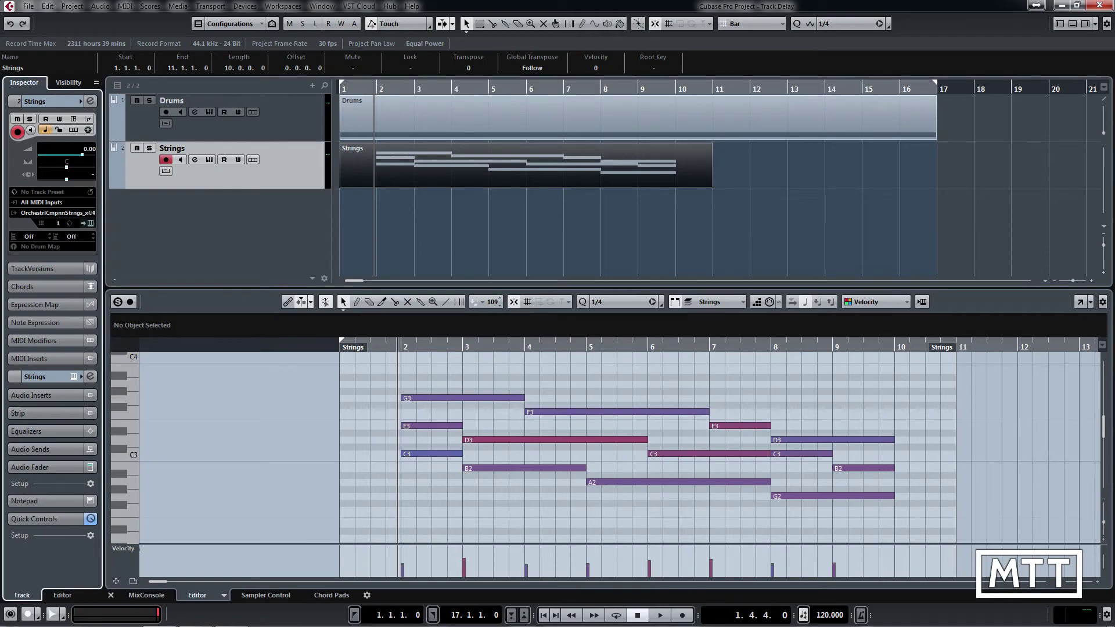
{"action": "type", "text": "31"}
{"action": "key", "text": "Return"}
- Play the drums and strings from the start of the project to just before bar 10
{"action": "key", "text": "Home"}
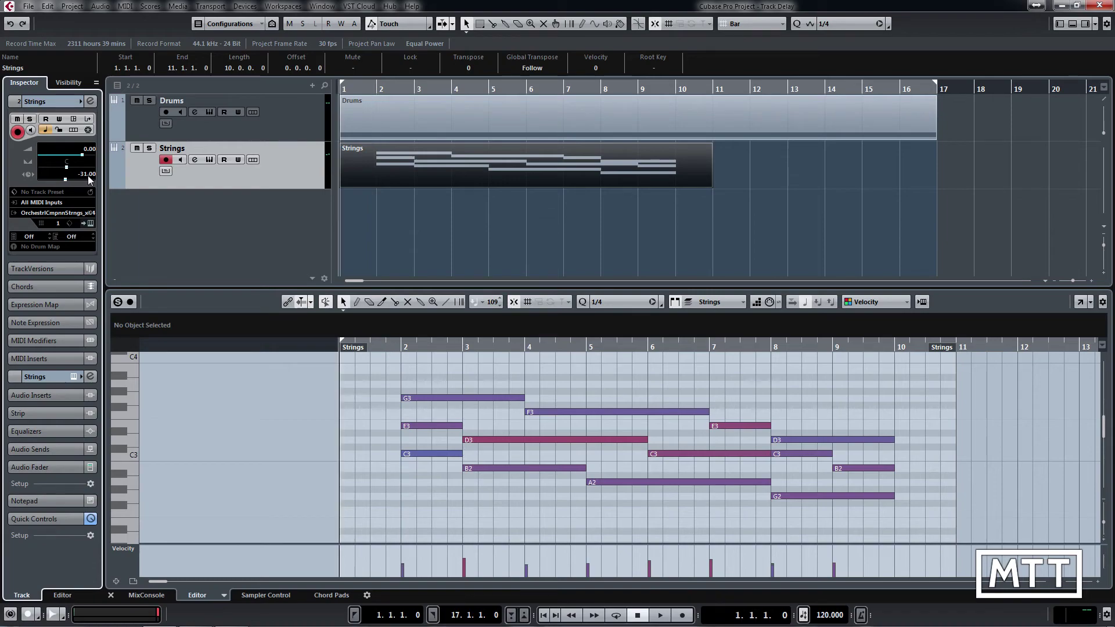
{"action": "key", "text": "space"}
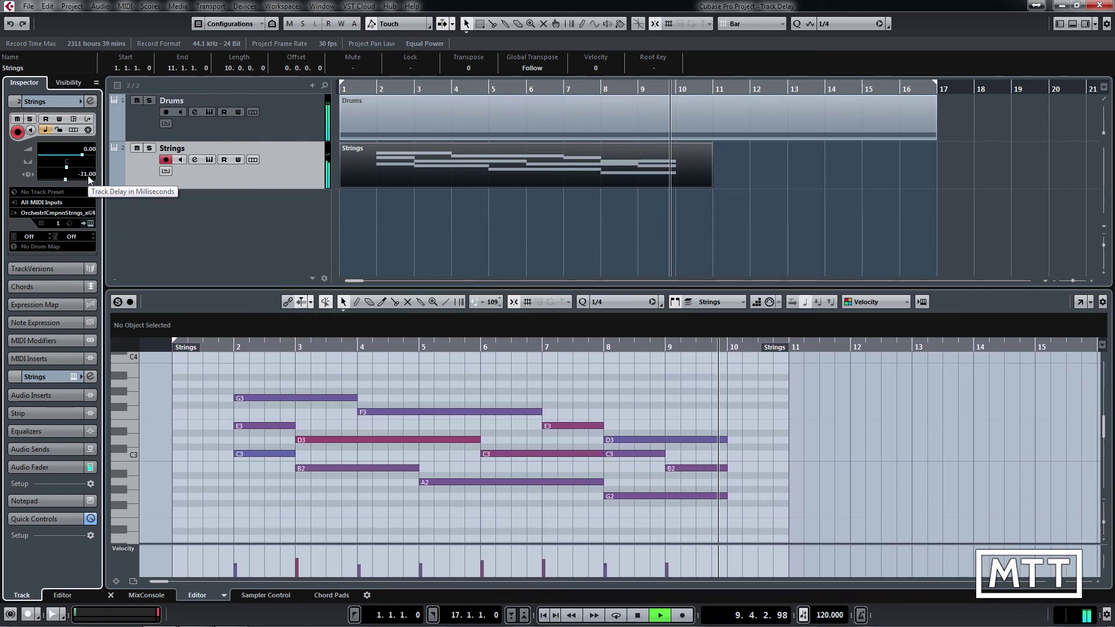
{"action": "key", "text": "space"}
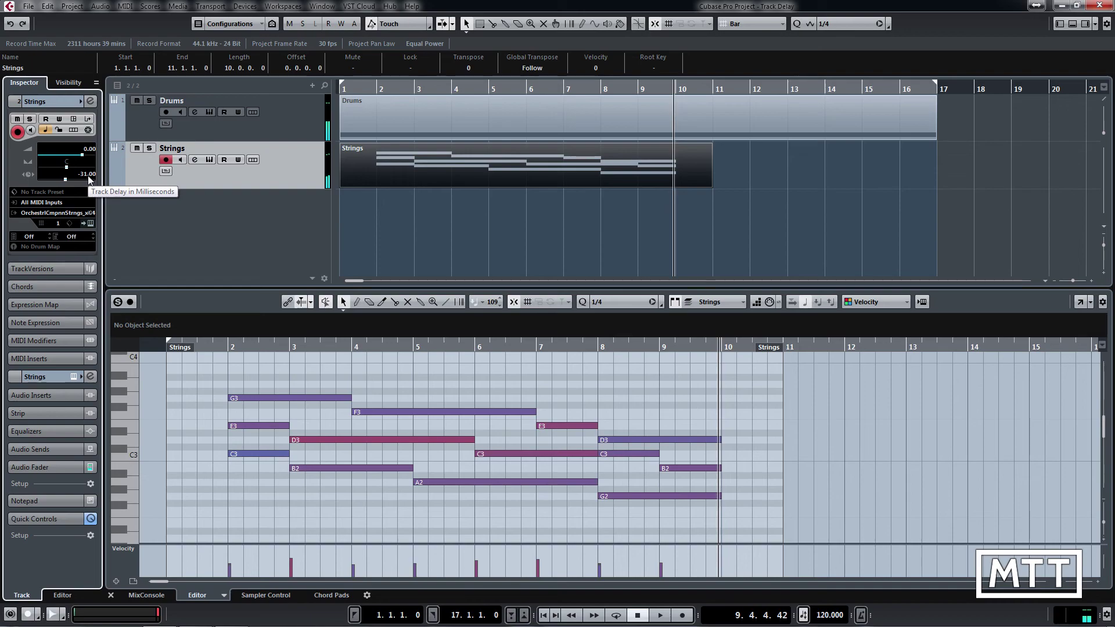